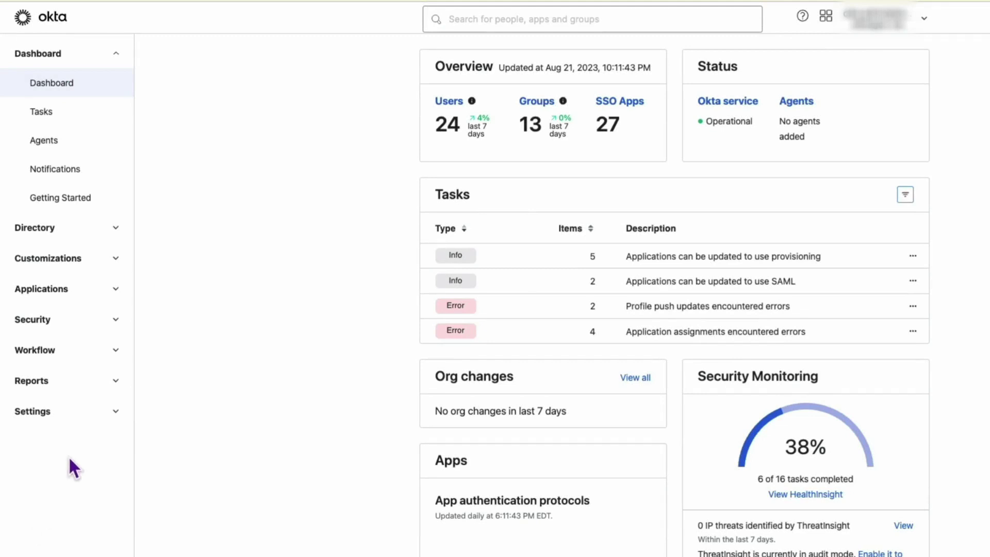
- Save the Admin email notifications preferences under Settings > Account without changes
{"action": "left_click", "coordinate": [70, 411]}
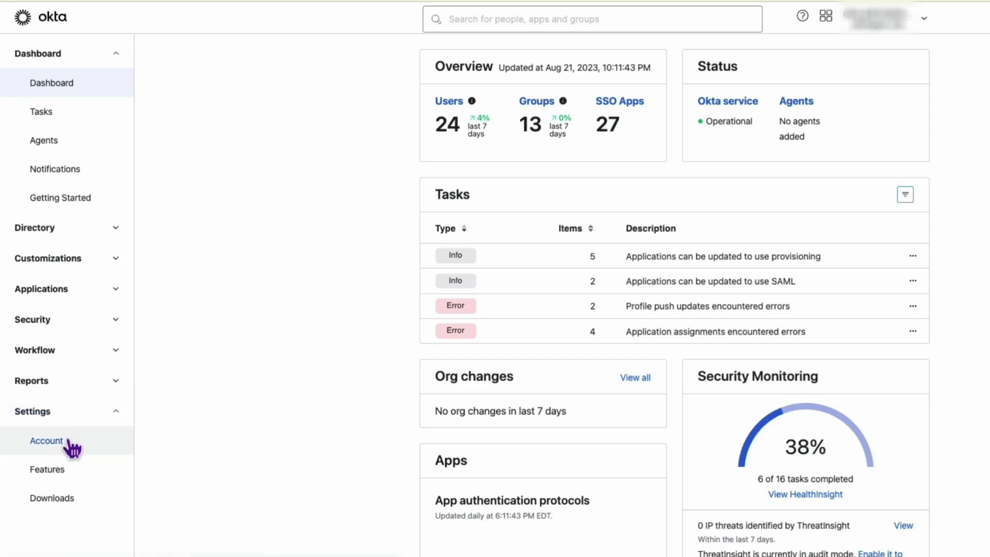
{"action": "left_click", "coordinate": [48, 441]}
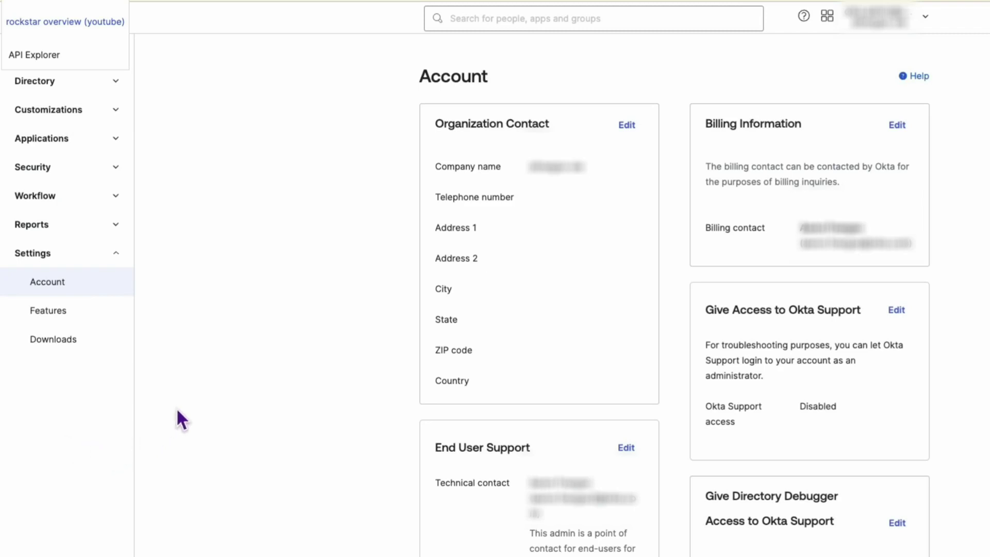
{"action": "scroll", "coordinate": [222, 372], "scroll_direction": "down", "scroll_amount": 5}
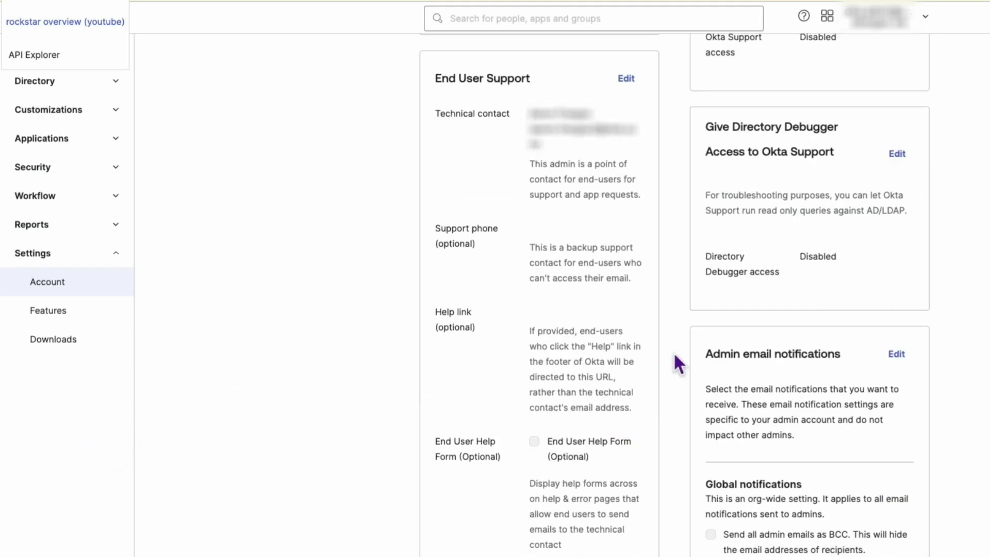
{"action": "left_click", "coordinate": [899, 353]}
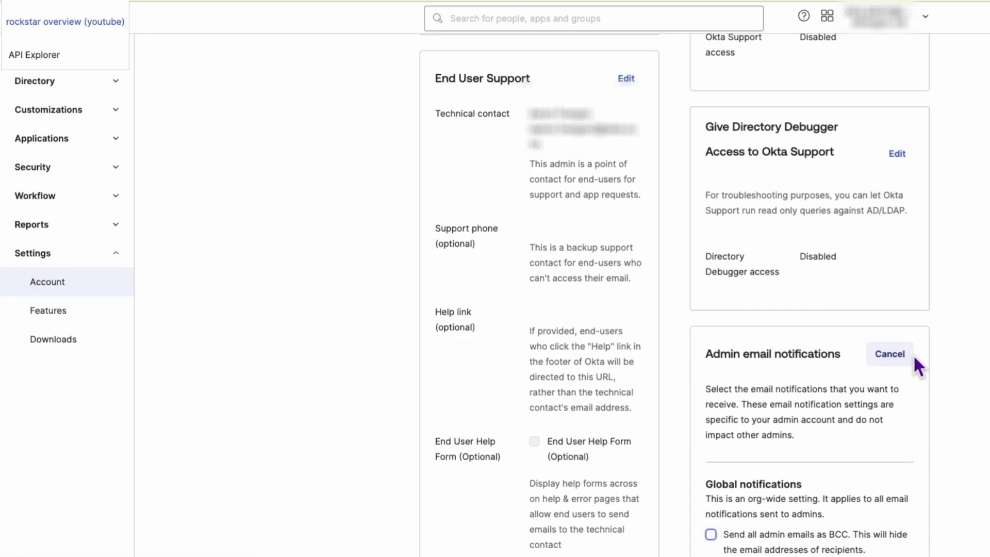
{"action": "scroll", "coordinate": [914, 353], "scroll_direction": "down", "scroll_amount": 3}
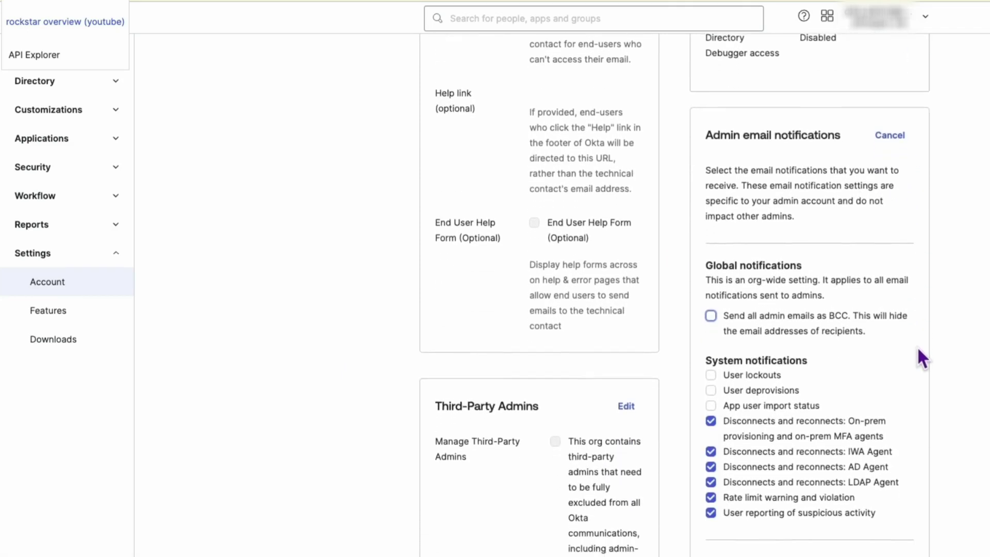
{"action": "scroll", "coordinate": [921, 357], "scroll_direction": "down", "scroll_amount": 1}
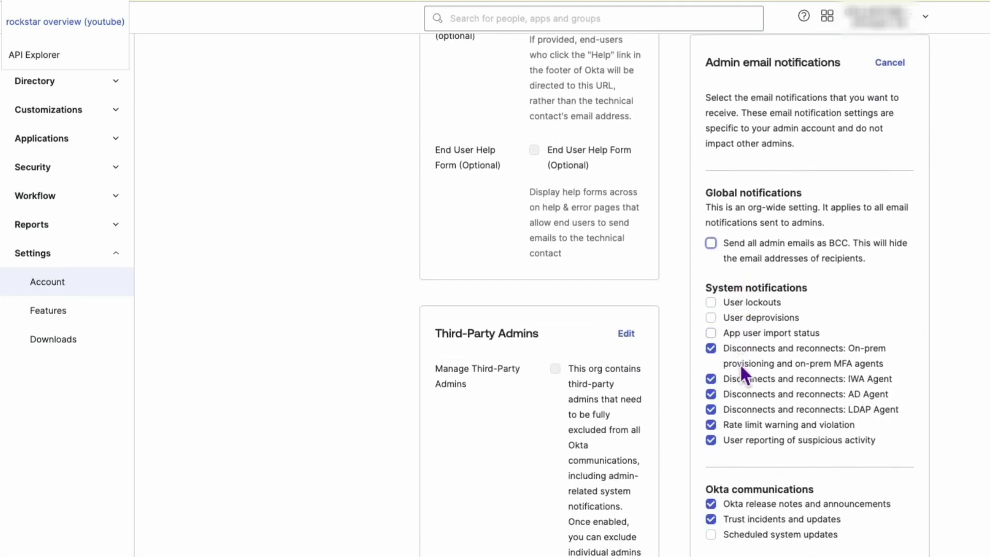
{"action": "scroll", "coordinate": [750, 425], "scroll_direction": "down", "scroll_amount": 2}
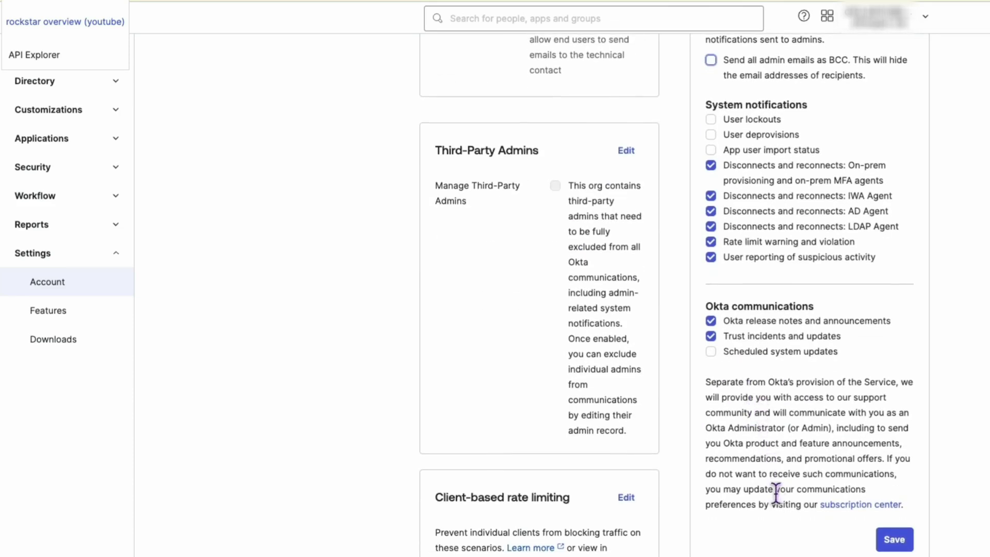
{"action": "left_click", "coordinate": [902, 544]}
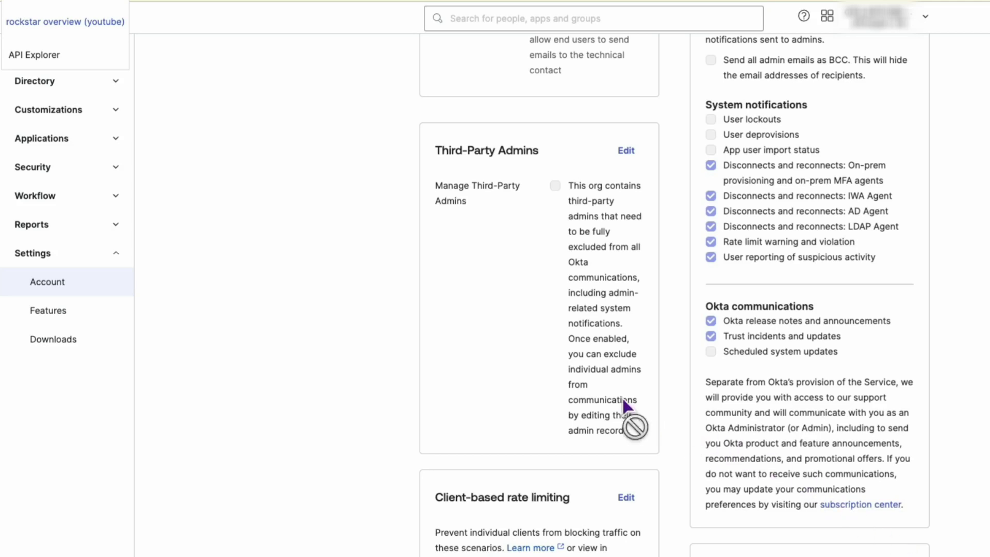
- Show the Application Administrator role's edit menu from Security > Administrators > Roles
{"action": "left_click", "coordinate": [55, 168]}
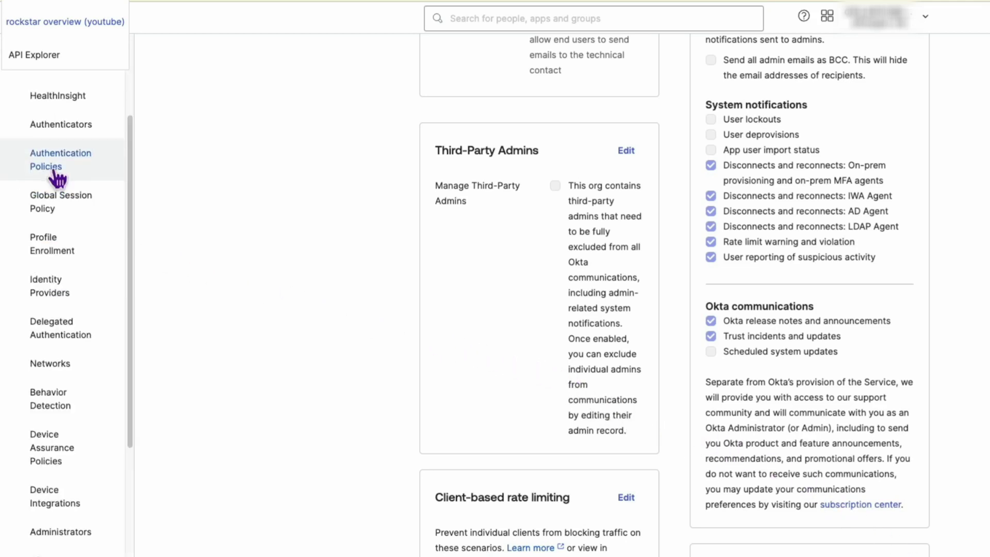
{"action": "left_click", "coordinate": [59, 540]}
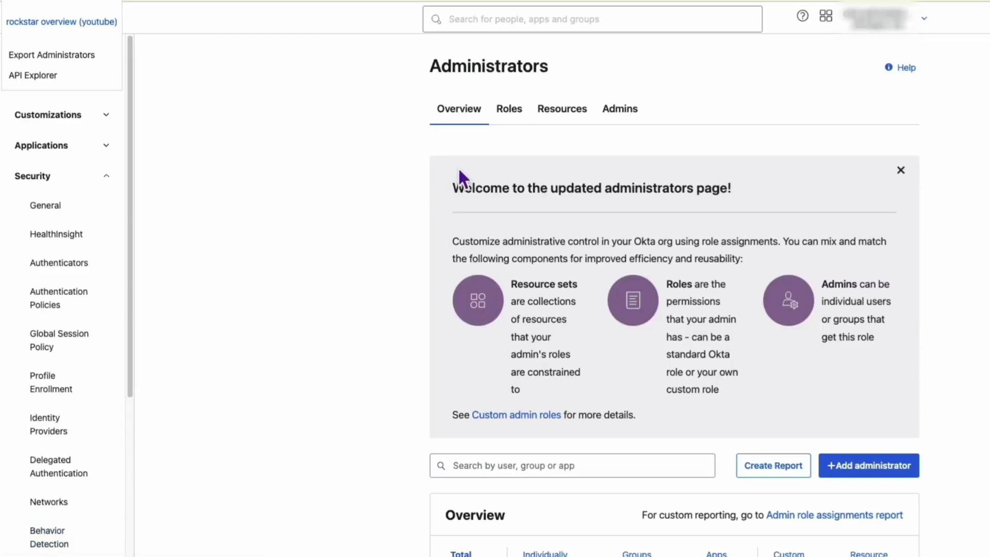
{"action": "left_click", "coordinate": [521, 111]}
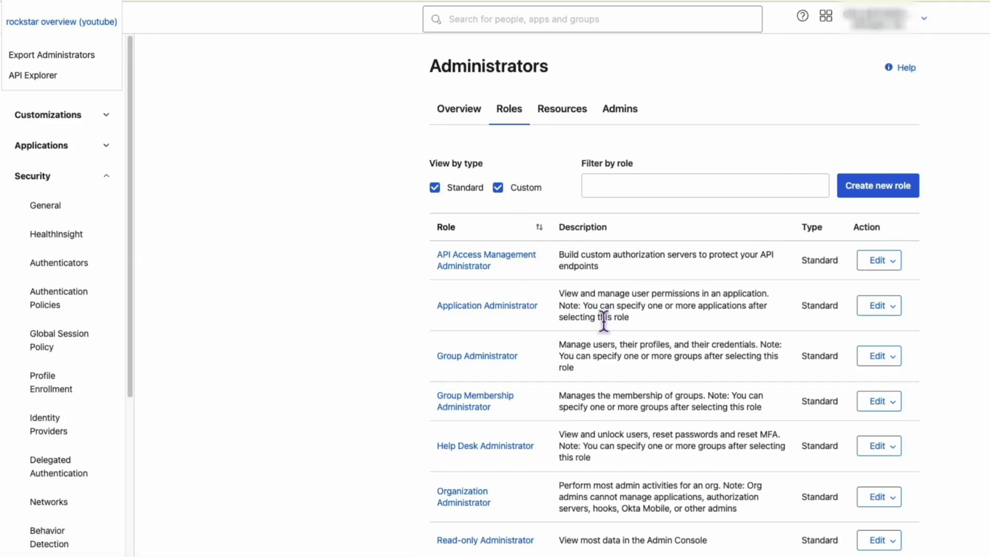
{"action": "left_click", "coordinate": [879, 309]}
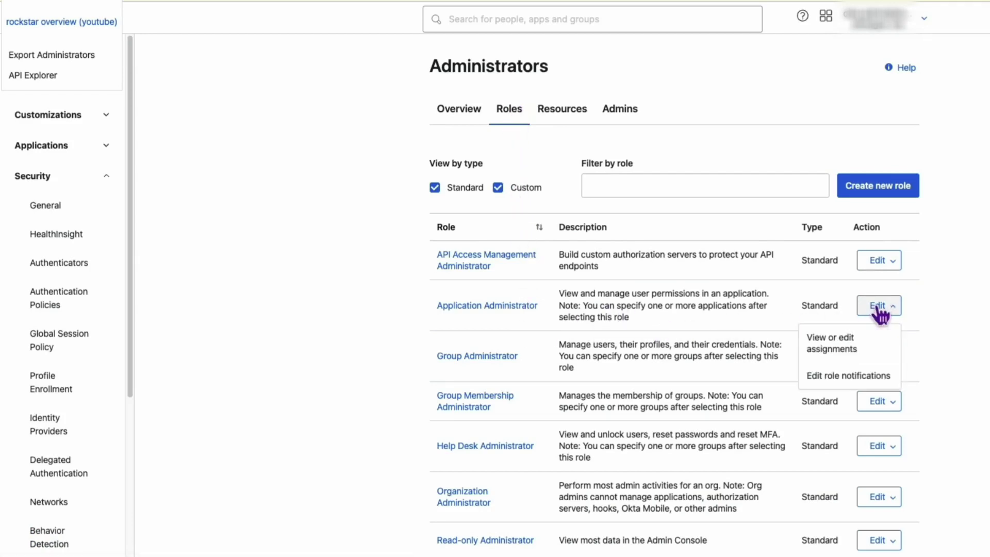
- Save Application Administrator role notifications unchanged, keeping only release notes and announcements enabled
{"action": "left_click", "coordinate": [868, 386]}
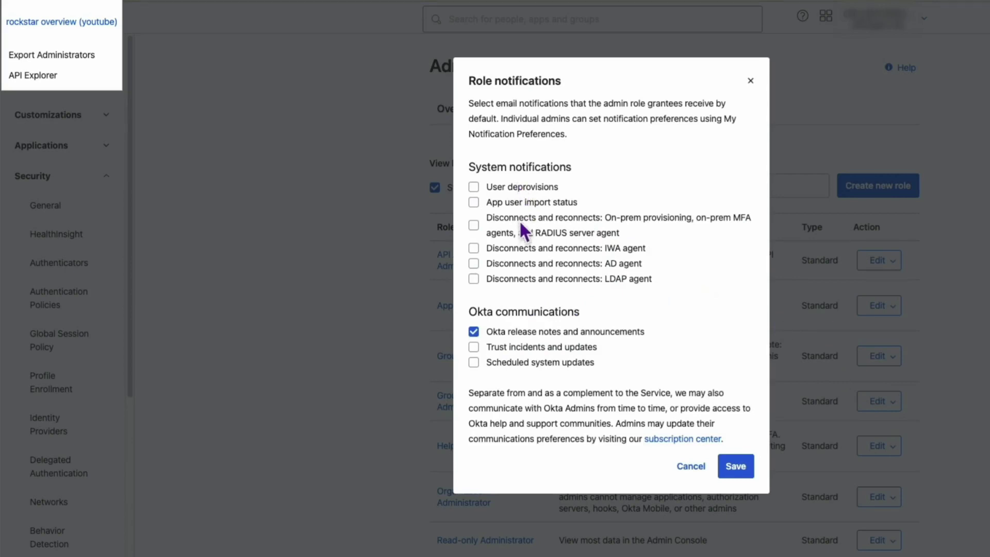
{"action": "left_click", "coordinate": [736, 466]}
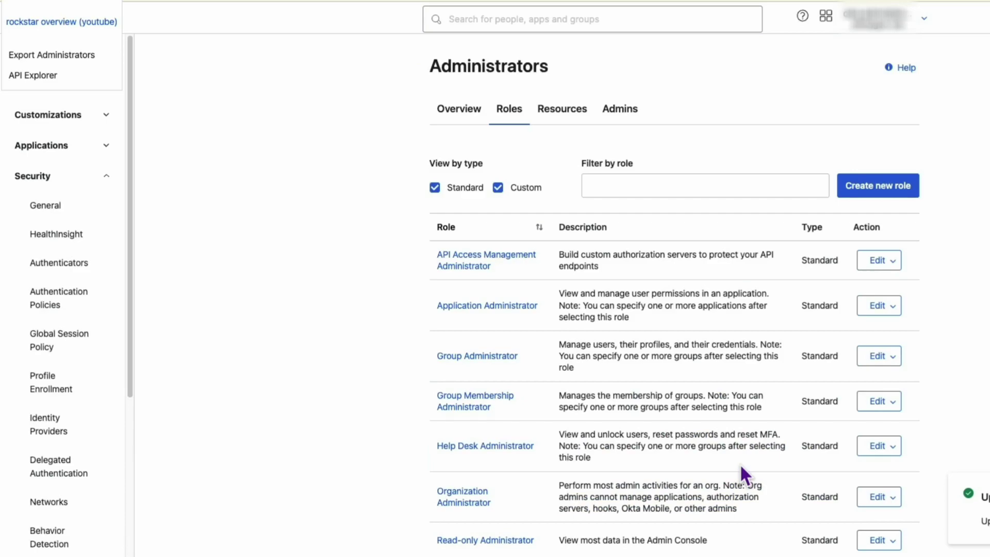